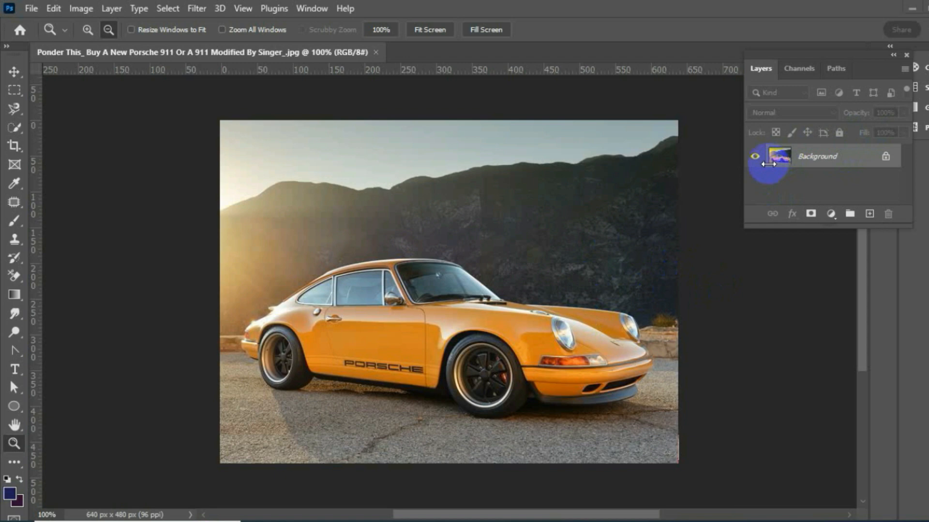
Duplicate the Background layer and add a Hue/Saturation adjustment layer above the copy.
left_click_drag(769, 159, 869, 213)
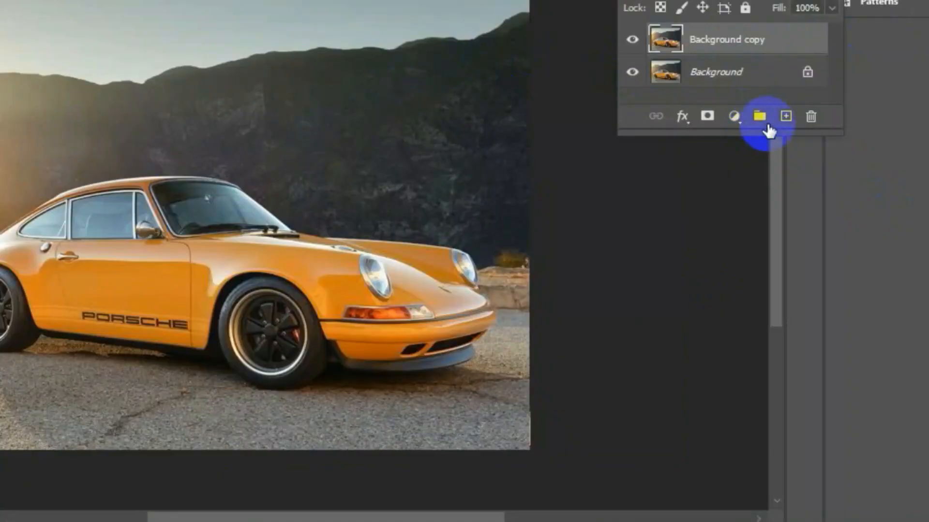
left_click(736, 122)
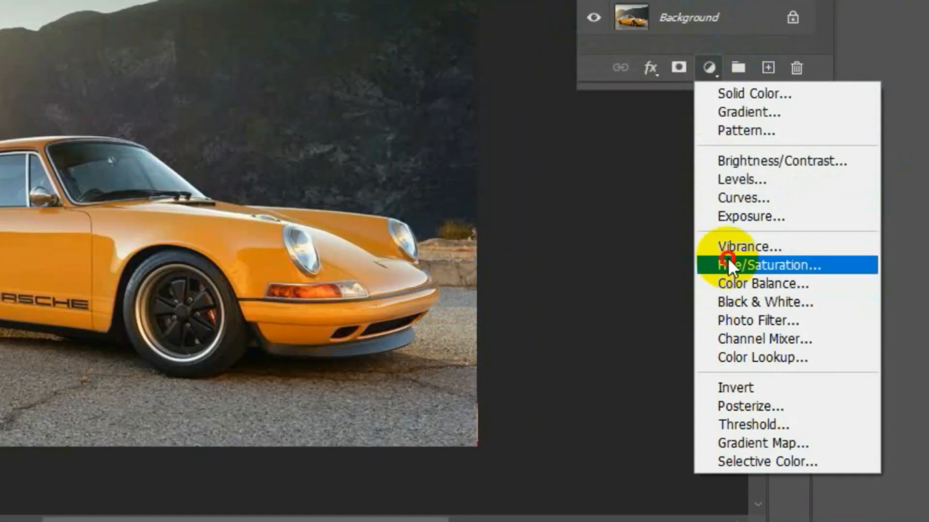
left_click(728, 264)
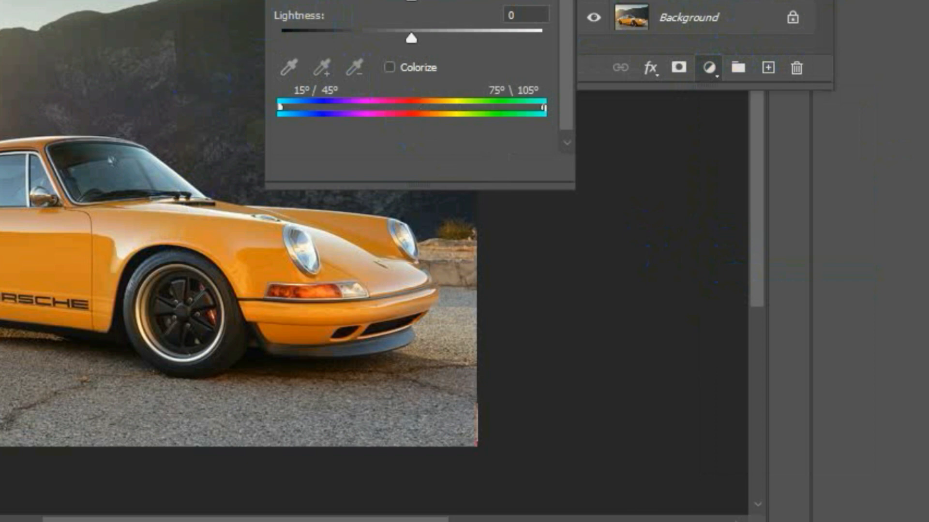
Sample the car's door paint to target the Yellows range and set Hue to -43, Saturation to +51 and Lightness to -8.
left_click(474, 168)
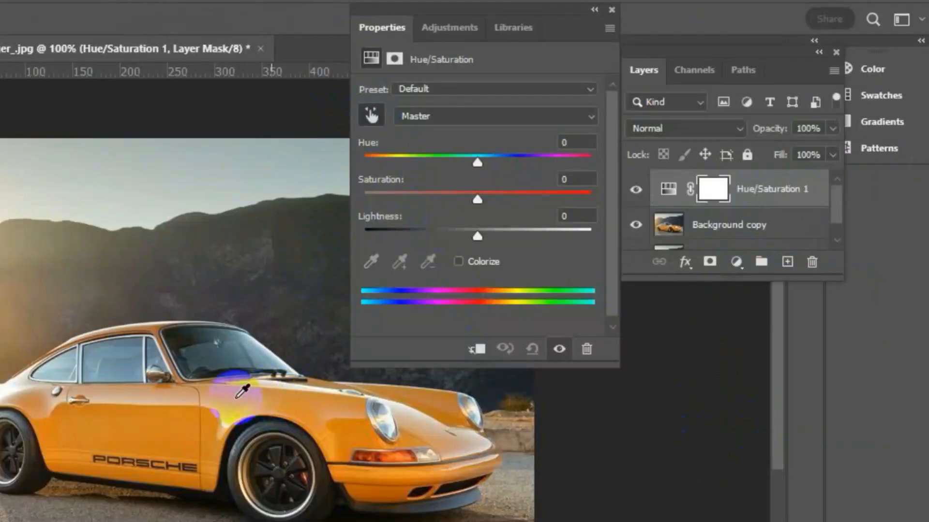
left_click(163, 414)
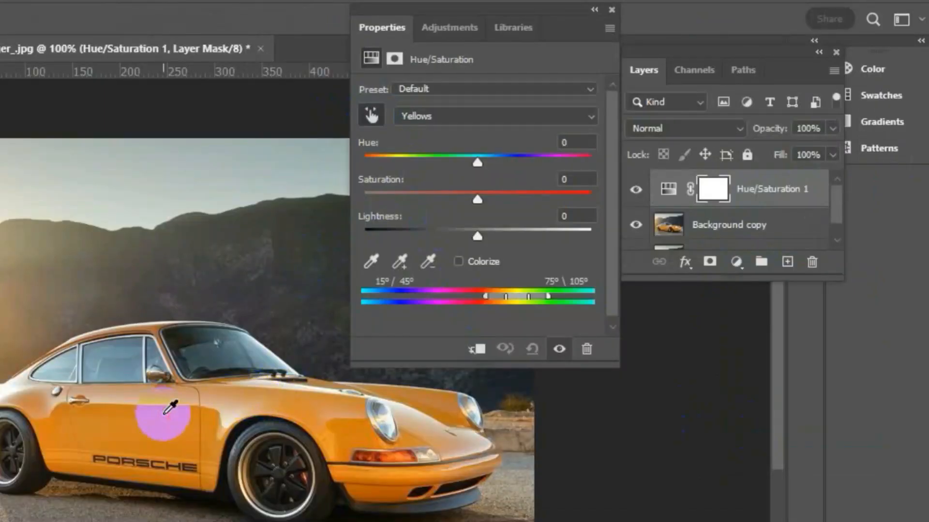
left_click_drag(646, 142, 687, 142)
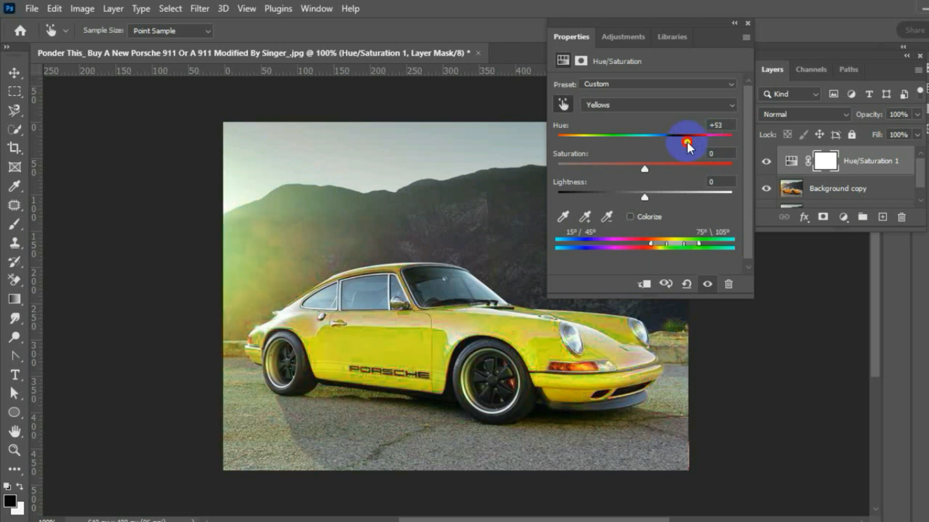
left_click_drag(687, 142, 666, 143)
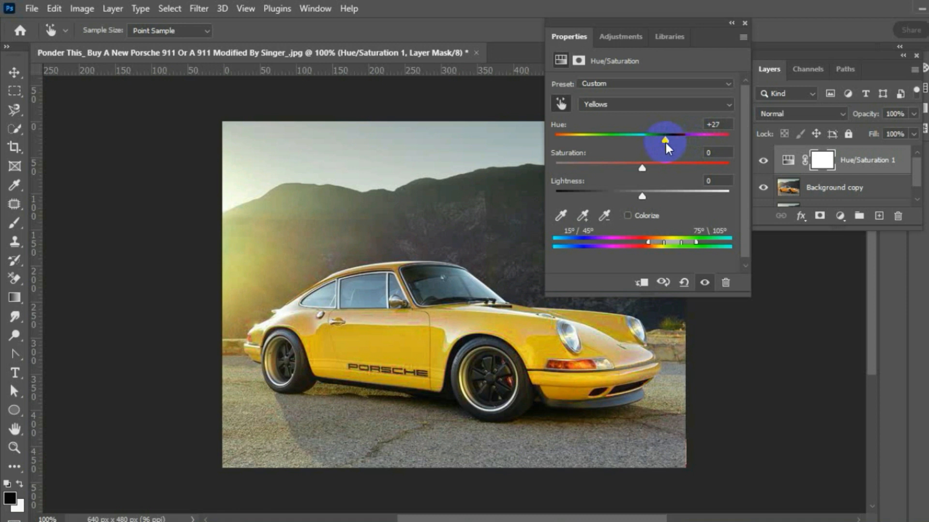
left_click_drag(665, 144, 687, 169)
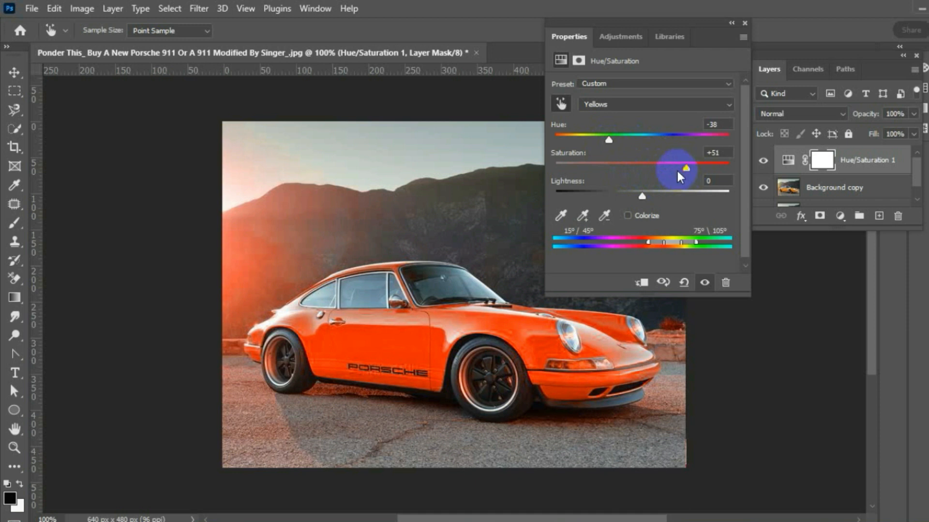
left_click_drag(609, 142, 605, 142)
left_click_drag(643, 198, 635, 198)
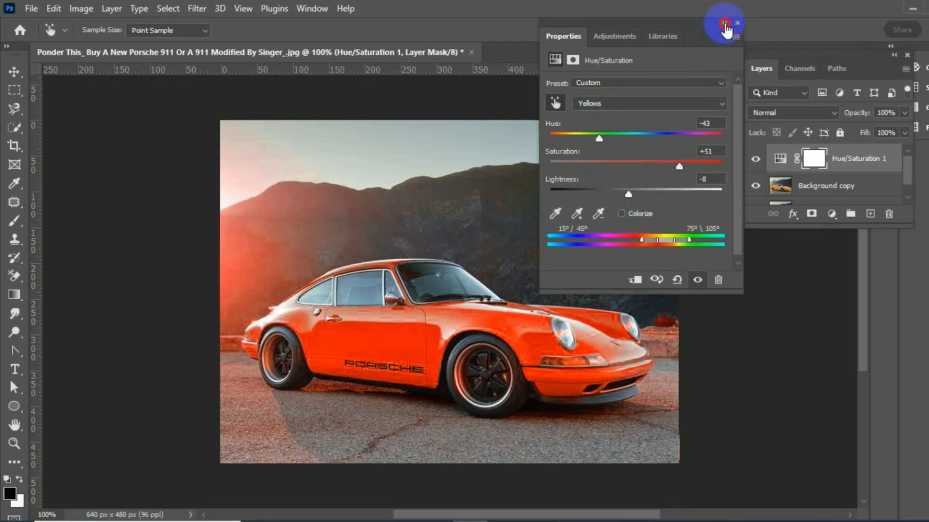
left_click(724, 23)
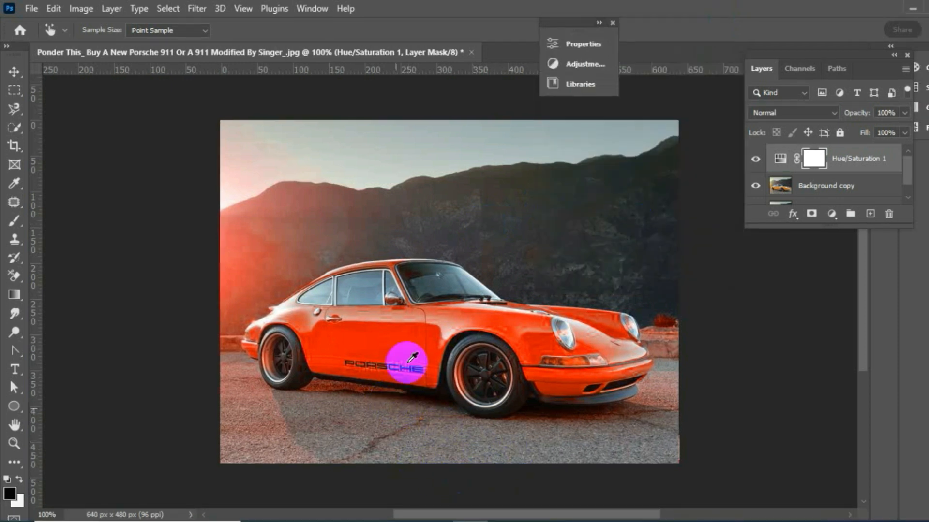
left_click(600, 22)
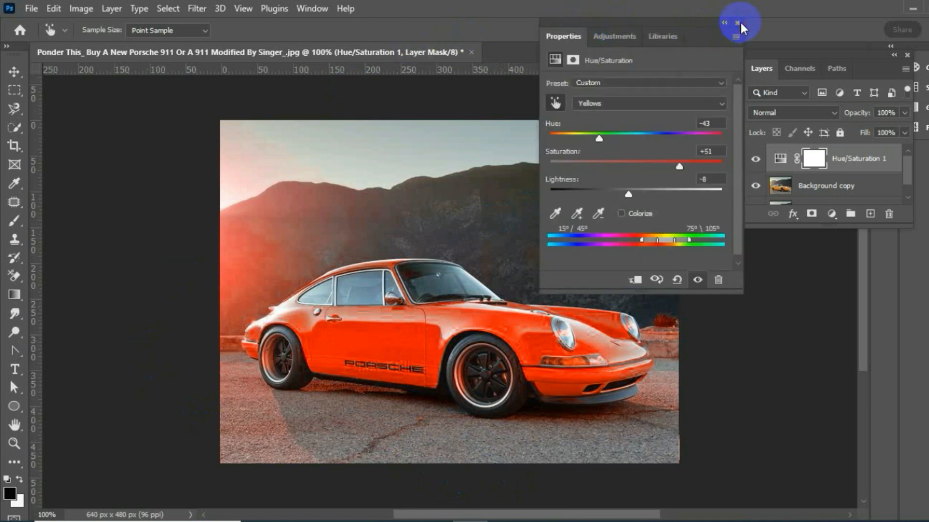
left_click(737, 23)
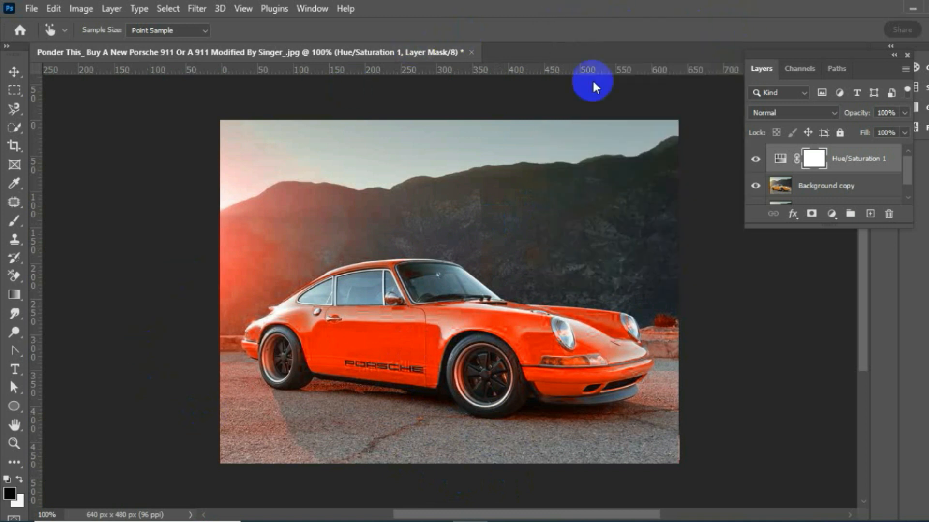
Set up the Brush tool with a size of 44 px and 100% opacity.
right_click(18, 224)
left_click(62, 224)
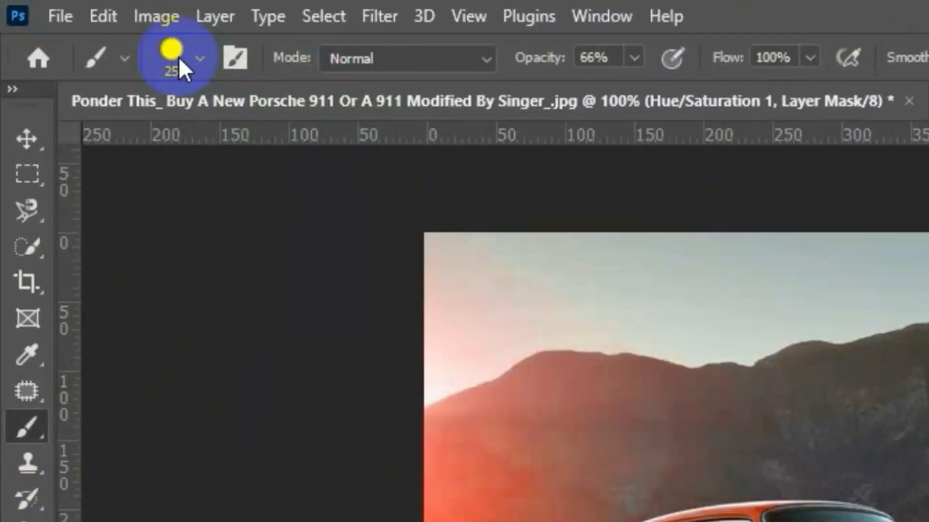
left_click(93, 30)
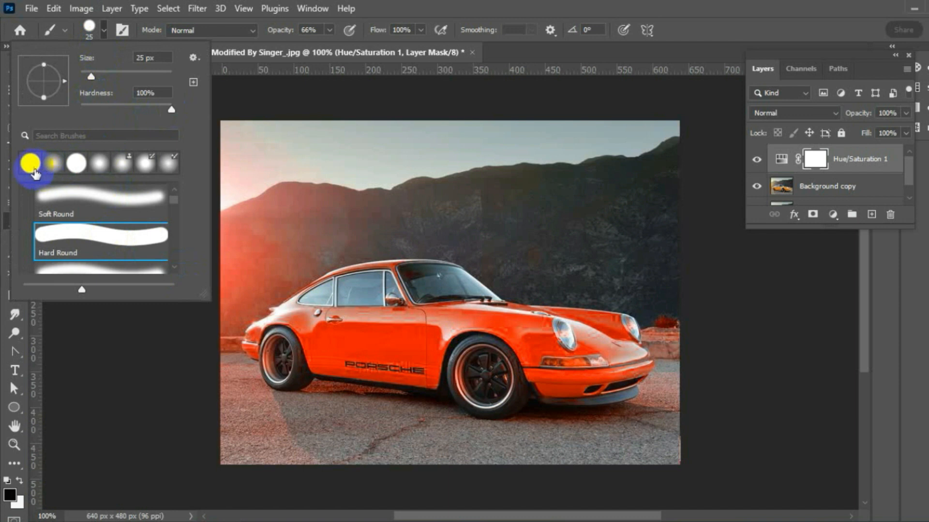
left_click_drag(96, 72, 101, 74)
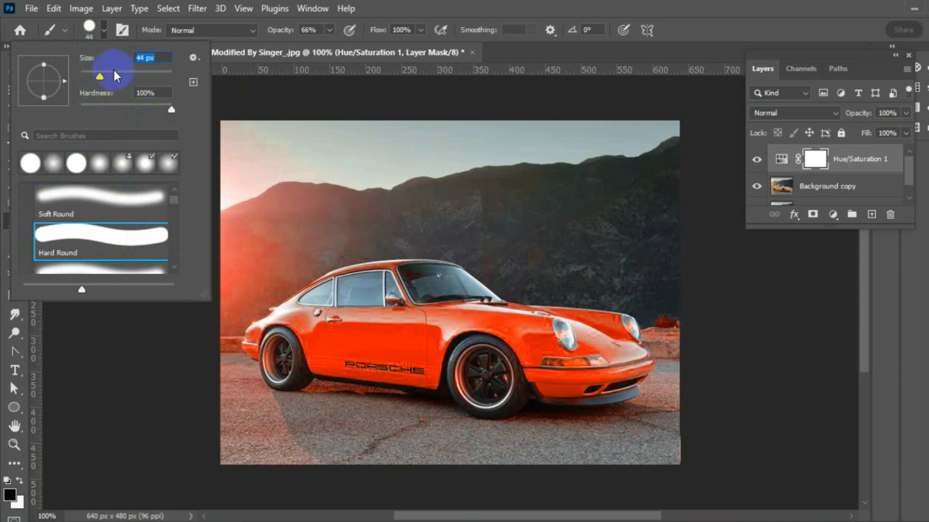
left_click(94, 30)
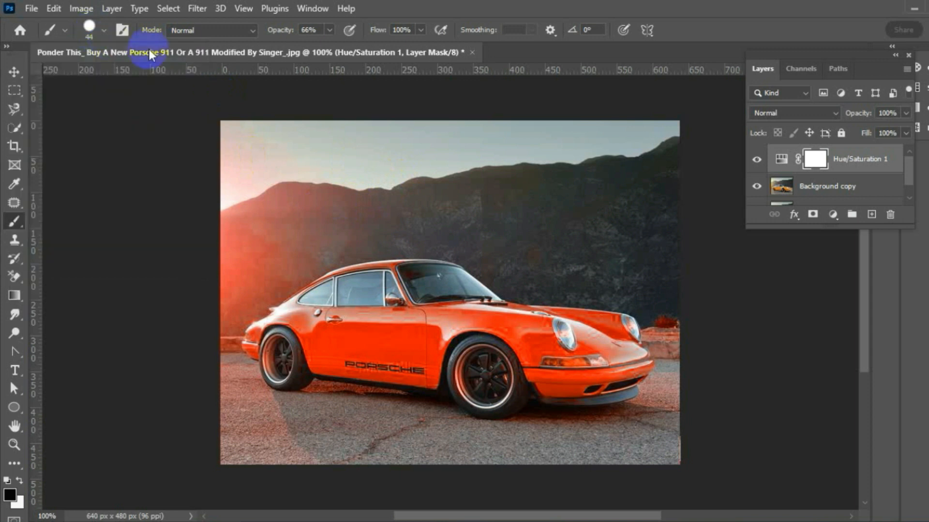
left_click(329, 30)
left_click_drag(329, 50, 355, 48)
Paint black on the Hue/Saturation layer mask over the sky, hills and ground, up to the car's edges, to remove the red tint.
left_click_drag(283, 238, 221, 296)
mouse_move(385, 166)
left_mouse_down()
mouse_move(205, 269)
mouse_move(328, 144)
mouse_move(185, 266)
mouse_move(272, 144)
mouse_move(217, 233)
left_mouse_up()
mouse_move(238, 156)
left_mouse_down()
mouse_move(232, 164)
mouse_move(277, 162)
mouse_move(296, 147)
left_mouse_up()
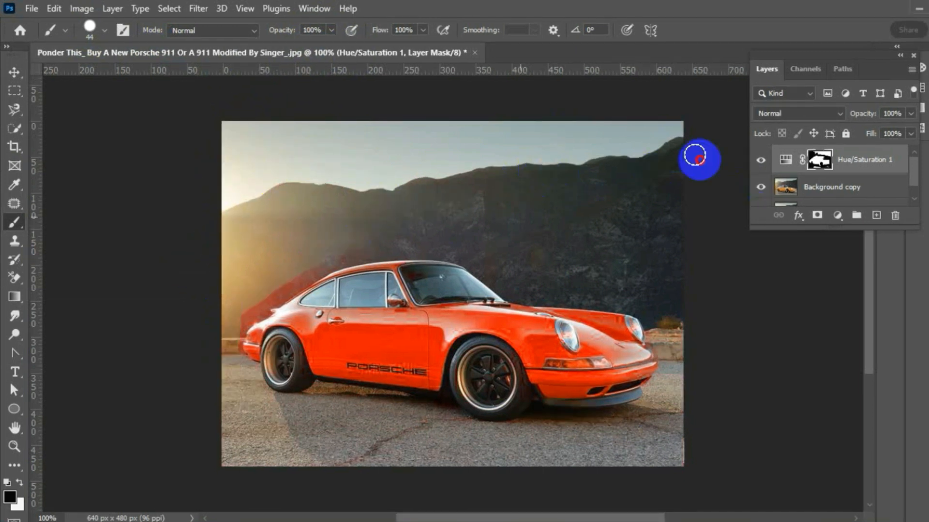
mouse_move(558, 142)
left_mouse_down()
mouse_move(657, 132)
mouse_move(406, 137)
mouse_move(258, 158)
mouse_move(243, 176)
mouse_move(372, 209)
mouse_move(365, 224)
mouse_move(256, 266)
left_mouse_up()
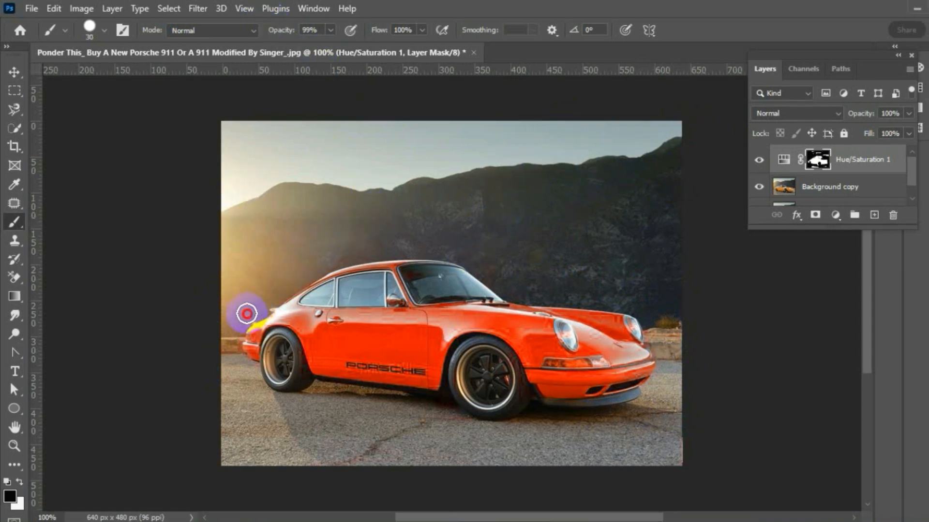
mouse_move(245, 311)
left_mouse_down()
mouse_move(231, 336)
mouse_move(262, 308)
mouse_move(206, 351)
mouse_move(230, 341)
mouse_move(232, 362)
mouse_move(228, 342)
mouse_move(222, 346)
mouse_move(228, 359)
mouse_move(267, 376)
mouse_move(423, 294)
mouse_move(388, 238)
mouse_move(307, 272)
left_mouse_up()
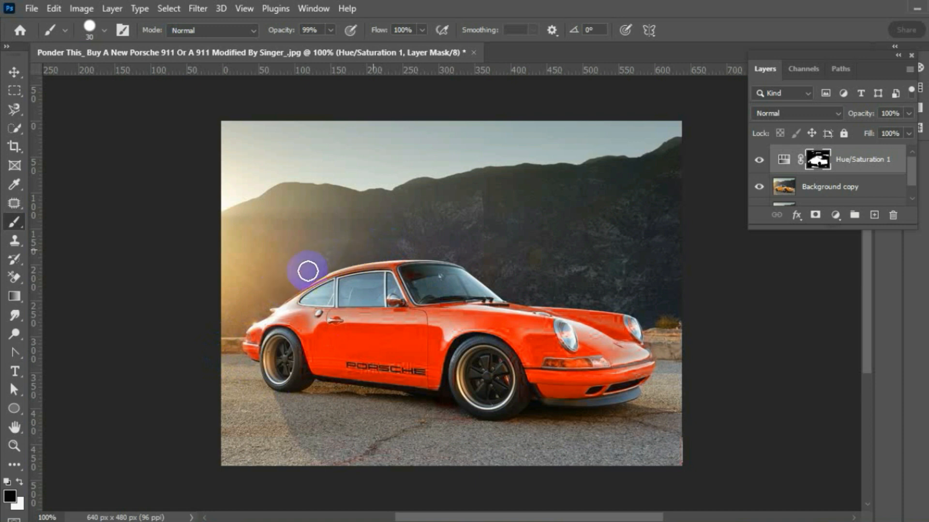
mouse_move(668, 356)
left_mouse_down()
mouse_move(653, 321)
mouse_move(667, 357)
mouse_move(641, 311)
mouse_move(619, 302)
left_mouse_up()
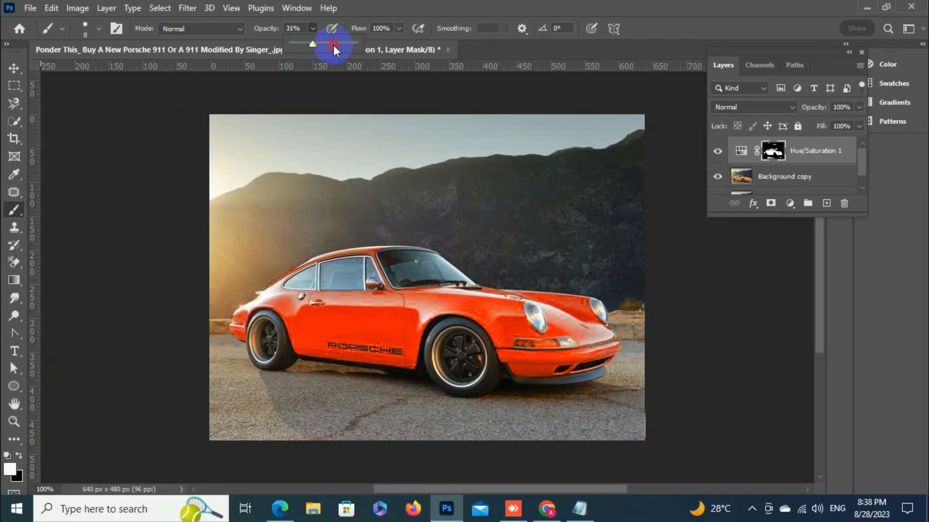
Set the brush opacity to 78% and paint black on the mask over the front turn signal to restore its original color.
left_click_drag(332, 42, 340, 43)
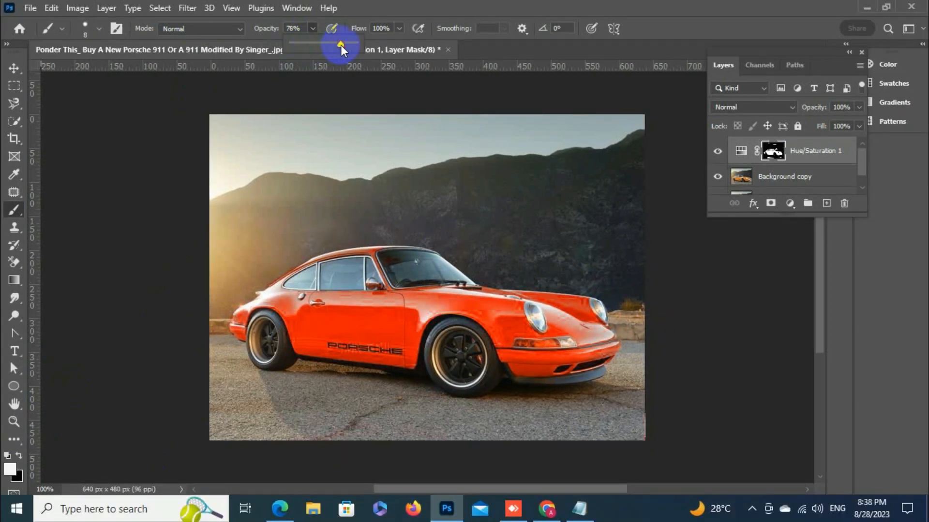
left_click(20, 458)
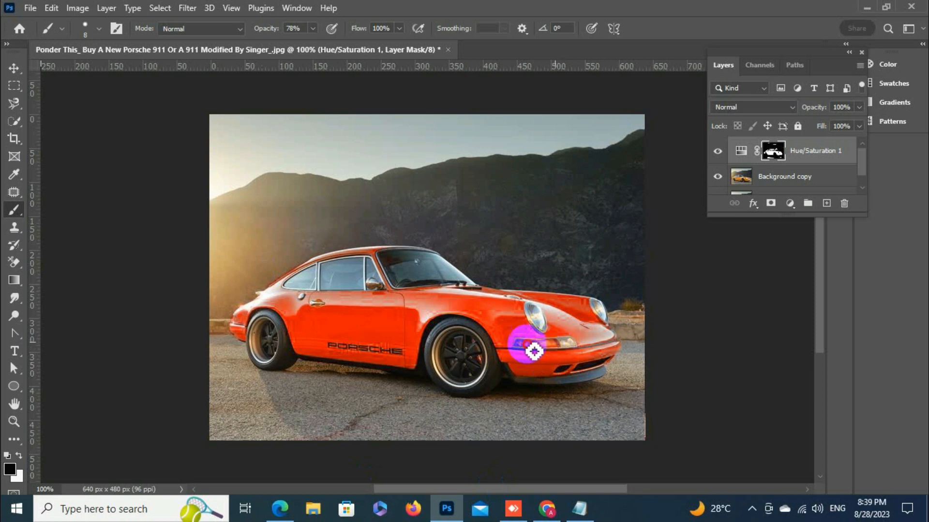
mouse_move(558, 340)
left_mouse_down()
mouse_move(525, 348)
mouse_move(575, 352)
mouse_move(555, 347)
left_mouse_up()
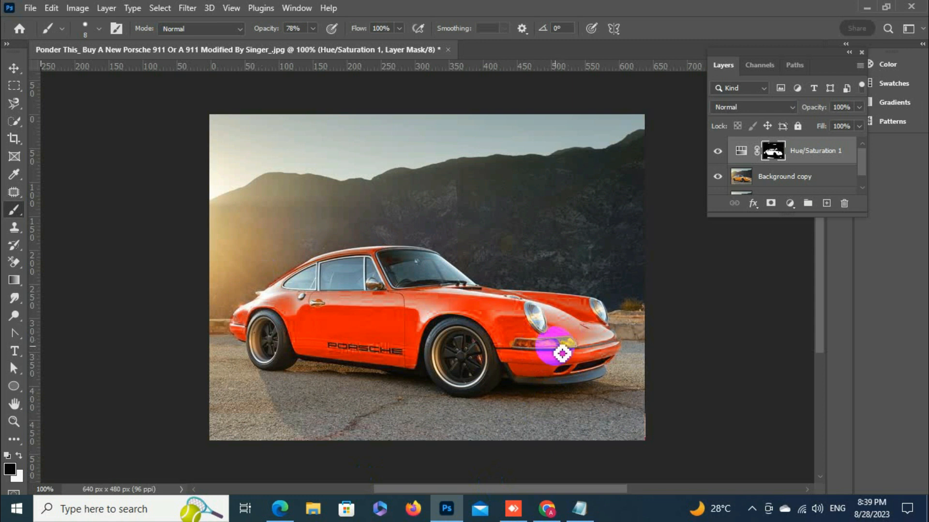
key("x")
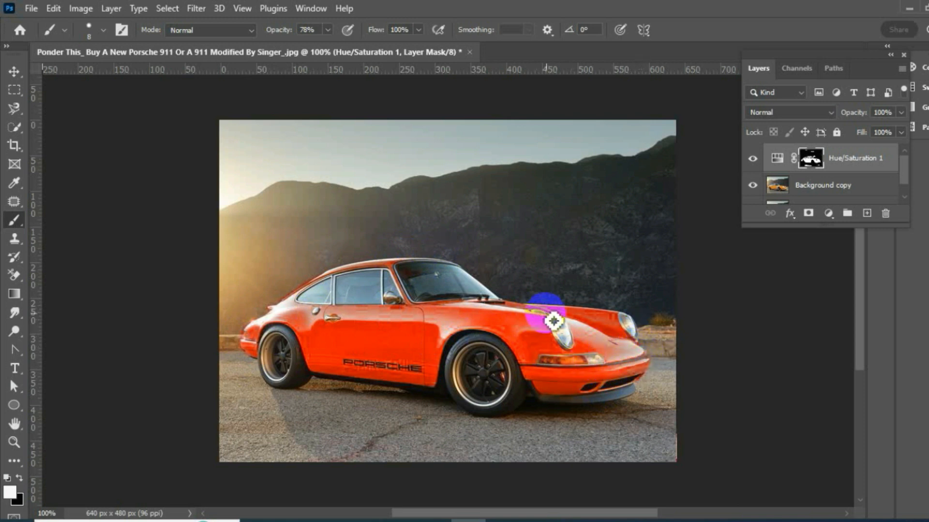
Zoom in on the car to 200% and close the Layers panel to inspect the recolored bodywork up close.
left_click(14, 446)
left_click(88, 29)
left_click(353, 293)
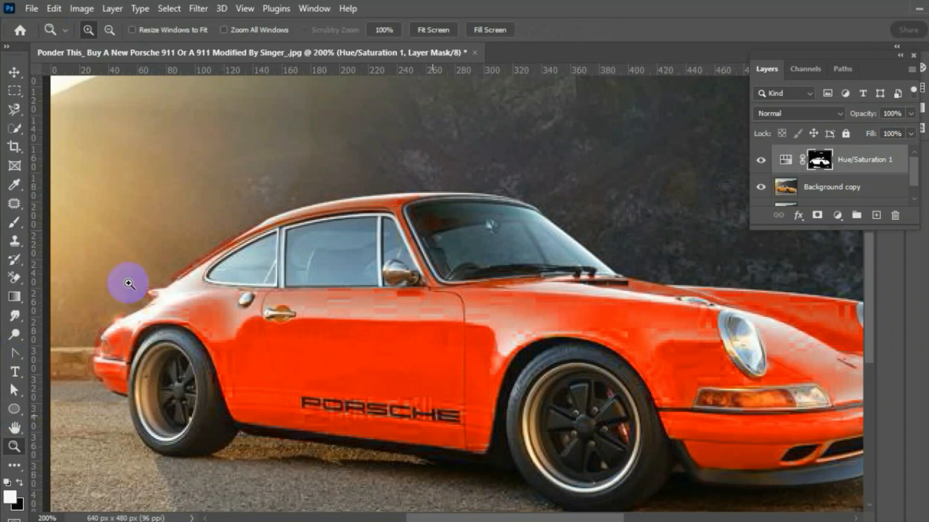
left_click(914, 55)
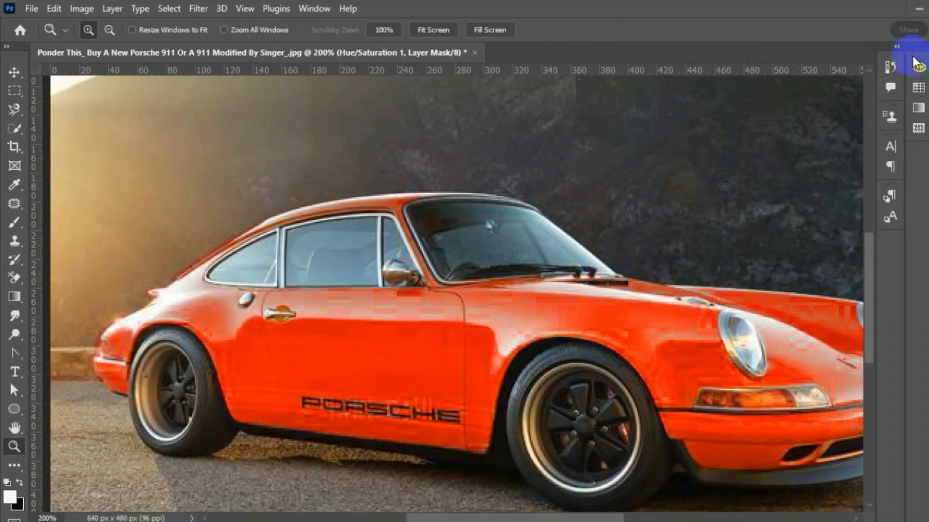
left_click_drag(530, 519, 540, 521)
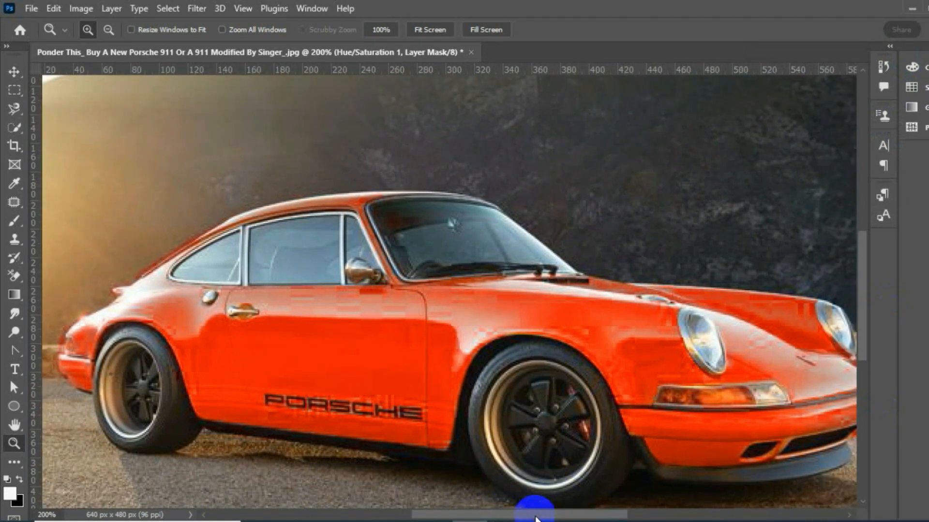